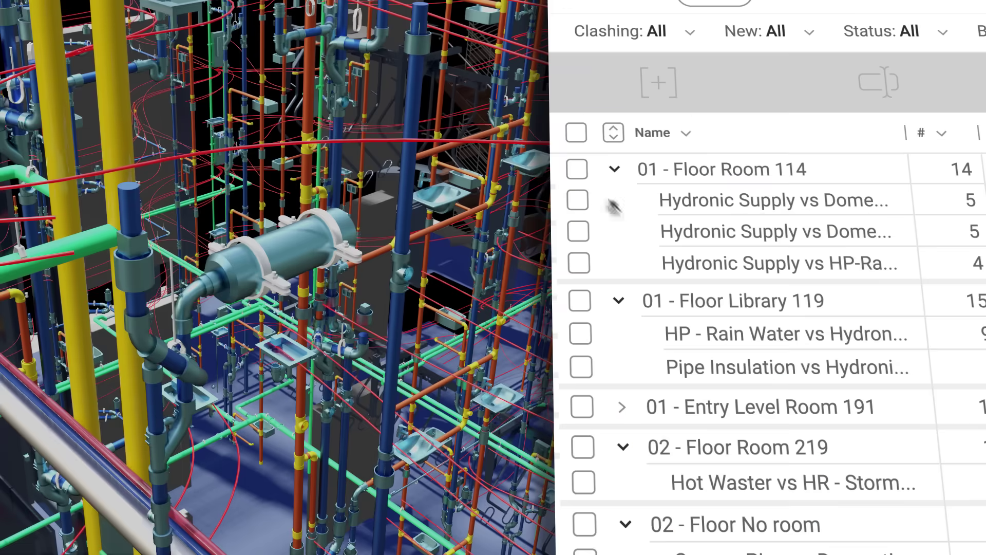
Step: Show the 01 - Floor Room 114 clash group and zoom to its Hydronic Supply vs Dome clash
click(578, 171)
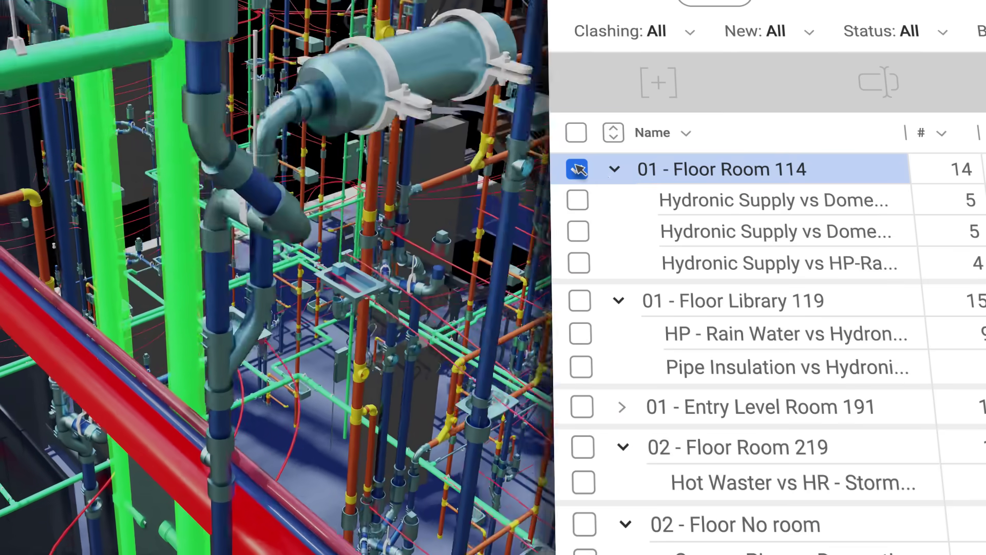
click(660, 199)
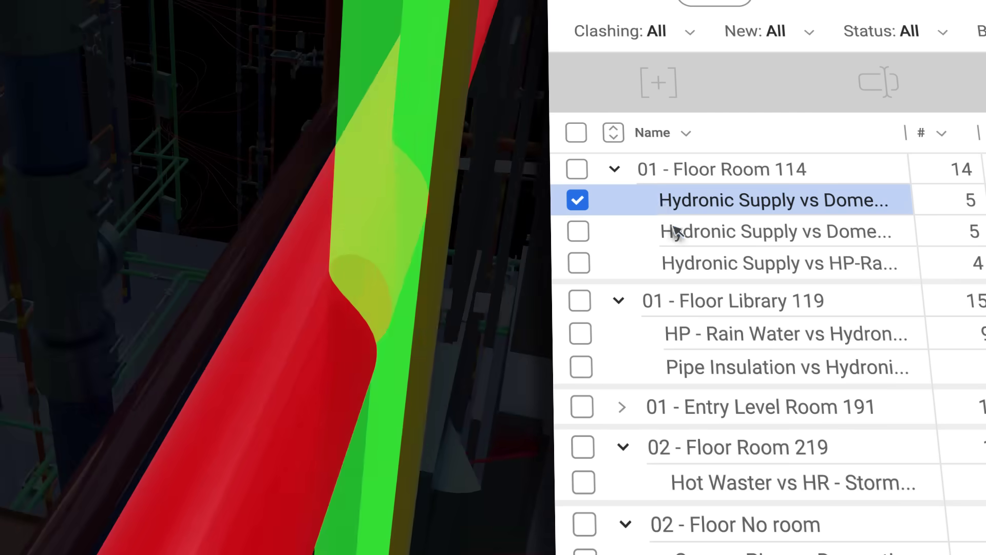